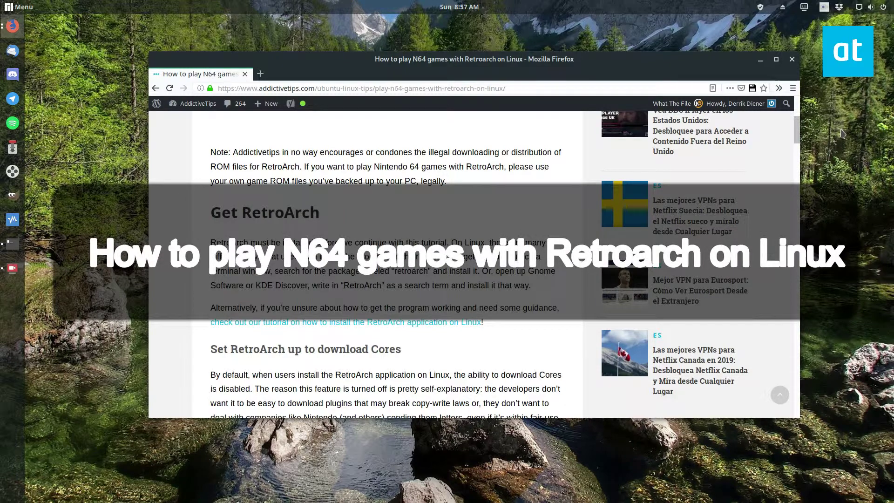
# - Maximize the browser window and read the RetroArch article down to the command for editing the configuration file
pyautogui.scroll(5, 478, 223)
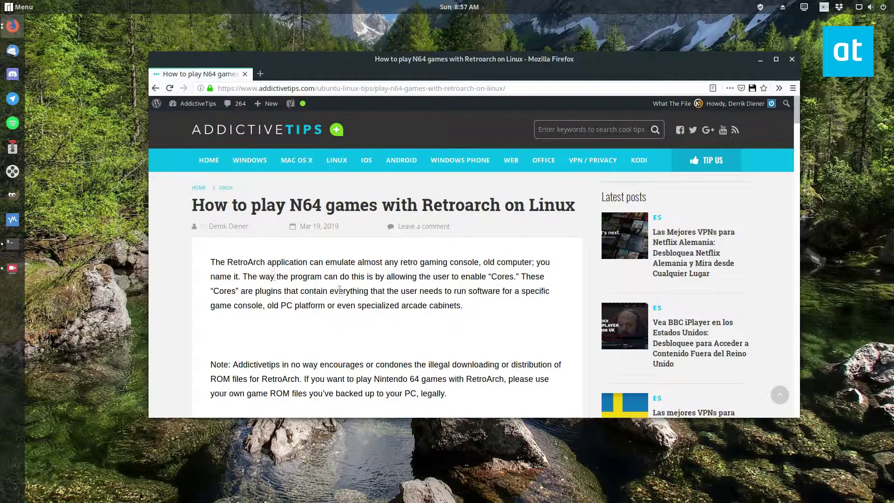
pyautogui.click(776, 59)
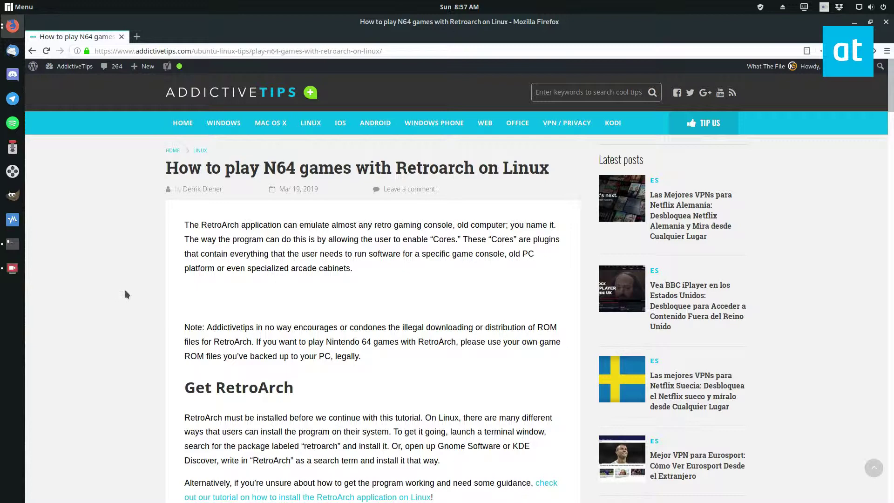
pyautogui.scroll(-3, 125, 292)
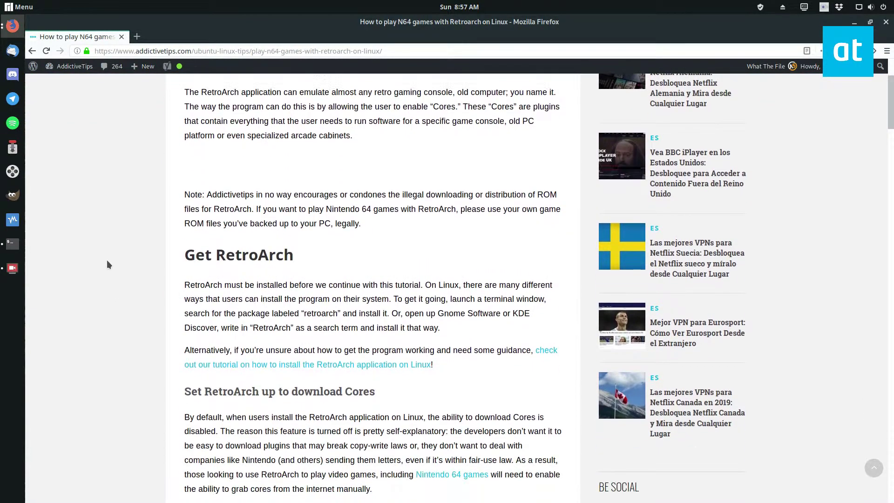
pyautogui.scroll(-3, 107, 236)
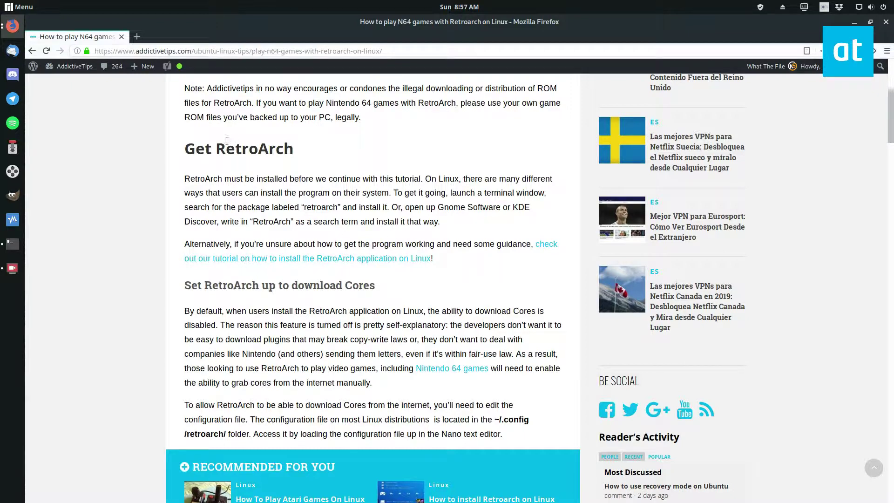
pyautogui.scroll(-5, 270, 352)
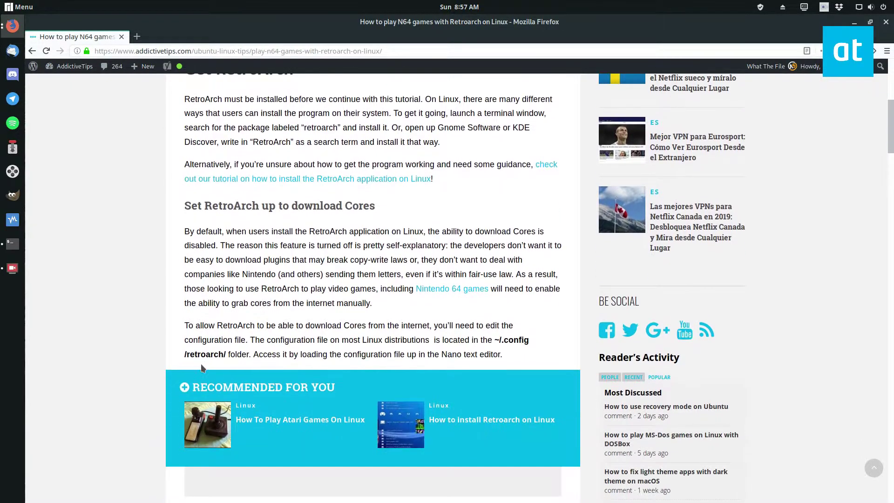
pyautogui.scroll(-1, 360, 331)
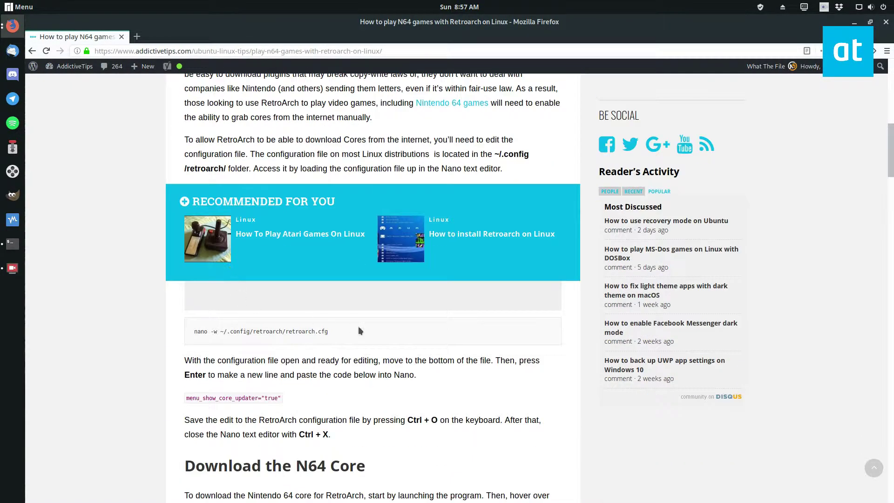
# - Copy the article's nano command and run nano -w ~/.config/retroarch/retroarch.cfg in a new terminal window
pyautogui.rightClick(12, 244)
pyautogui.click(65, 218)
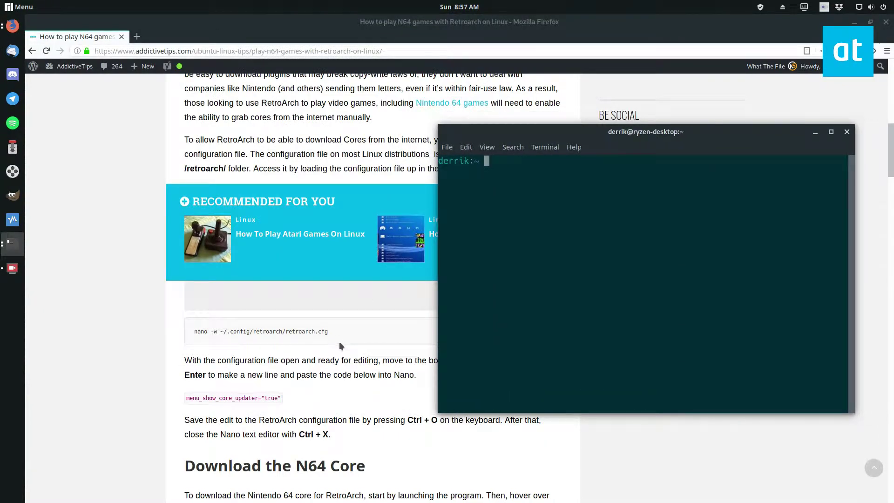
pyautogui.tripleClick(224, 331)
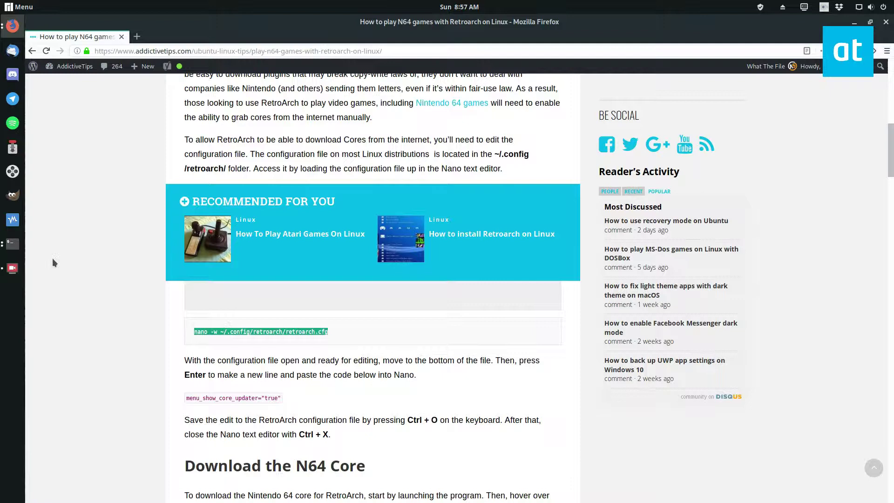
pyautogui.click(18, 252)
pyautogui.click(466, 279)
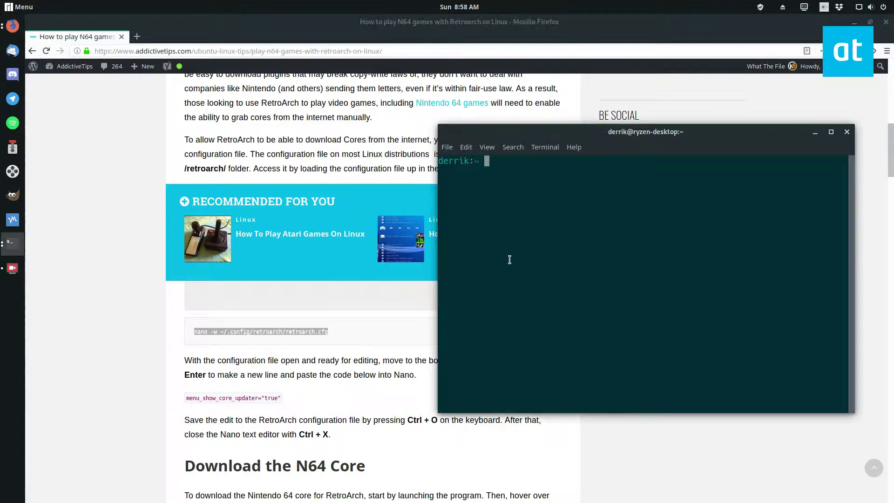
pyautogui.middleClick(565, 254)
pyautogui.press('Return')
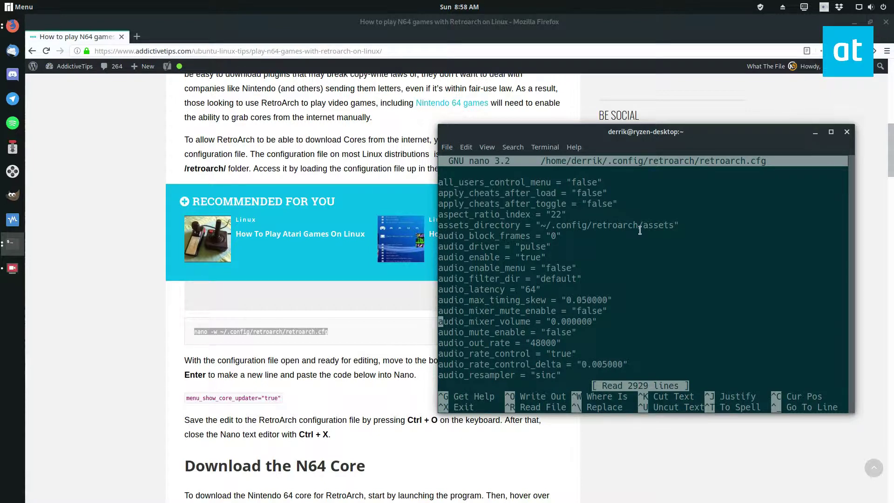
# - Look through the settings at the beginning of the RetroArch configuration file
pyautogui.press('Down')
pyautogui.press('Down')
pyautogui.press('Down')
pyautogui.press('Down')
pyautogui.press('Down')
pyautogui.press('Down')
pyautogui.press('Down')
pyautogui.press('Down')
pyautogui.press('Down')
pyautogui.press('Down')
pyautogui.press('Down')
pyautogui.press('Down')
pyautogui.press('Down')
pyautogui.press('Down')
pyautogui.press('Down')
pyautogui.press('Down')
pyautogui.press('Down')
pyautogui.press('Down')
pyautogui.press('Down')
pyautogui.press('Down')
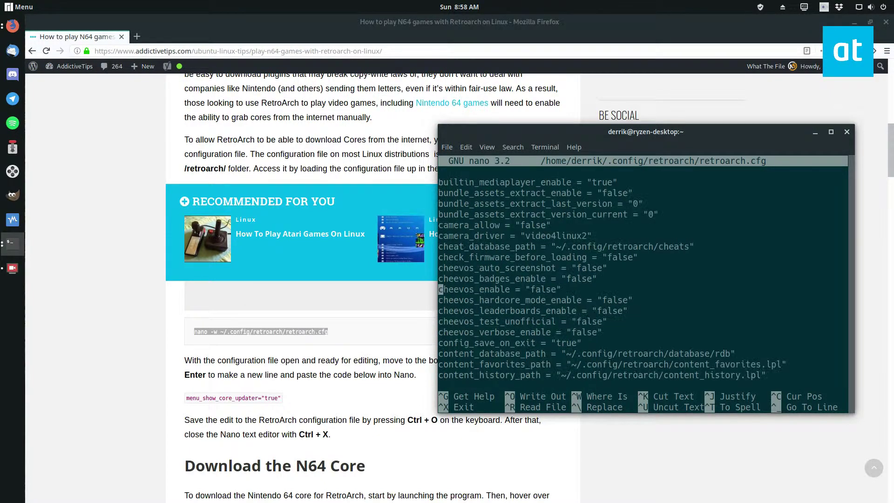
pyautogui.press('Down')
# - Copy menu_show_core_updater="true" from the article and search the open configuration file for that line
pyautogui.scroll(-2, 303, 372)
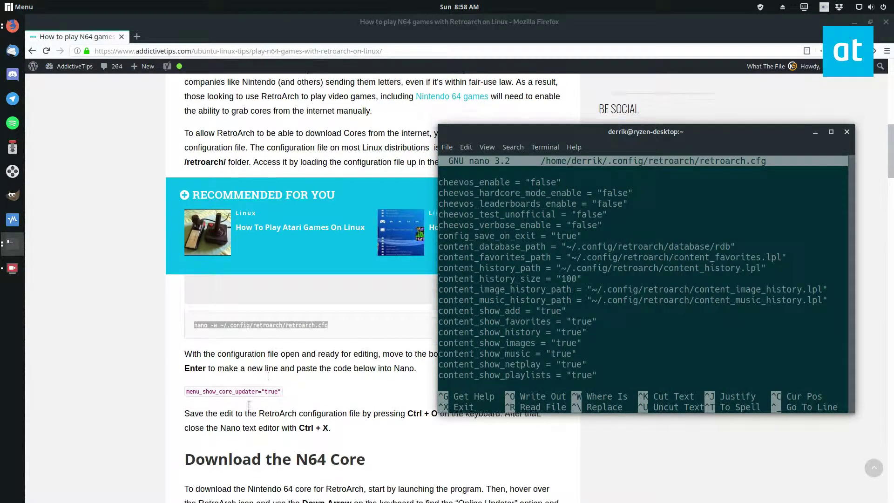
pyautogui.moveTo(281, 345); pyautogui.dragTo(189, 346)
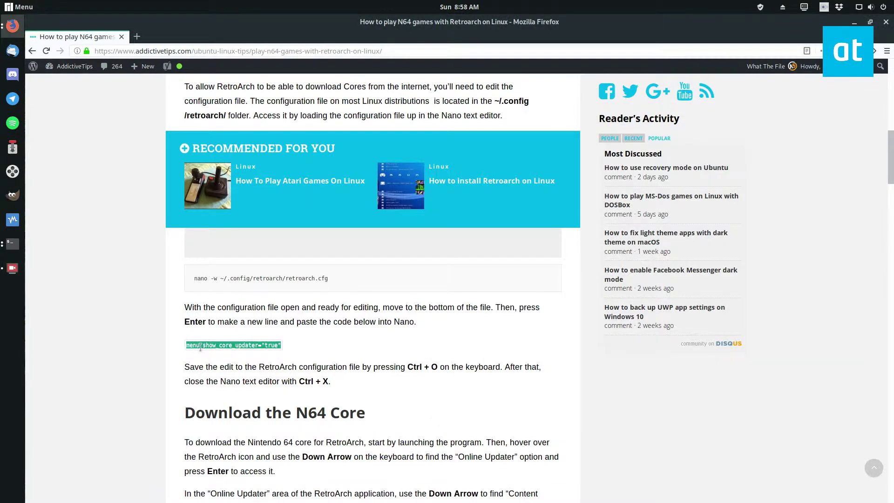
pyautogui.rightClick(291, 352)
pyautogui.click(391, 358)
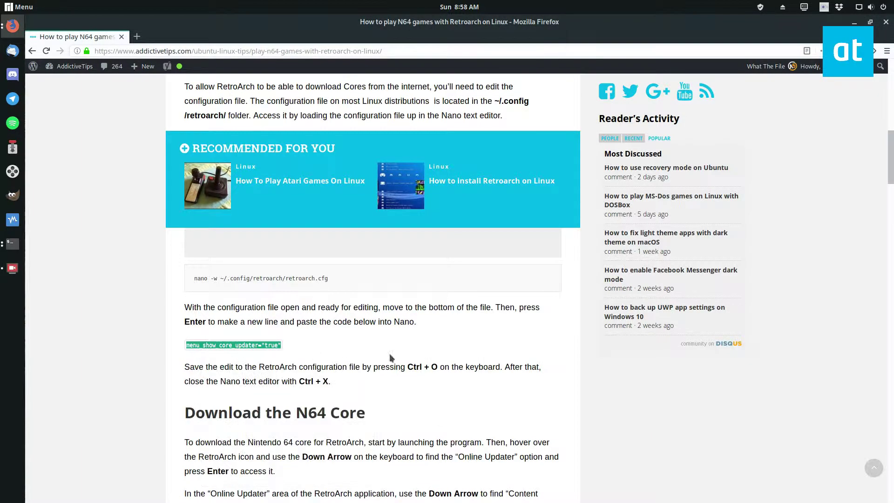
pyautogui.click(12, 243)
pyautogui.hotkey('ctrl', 'w')
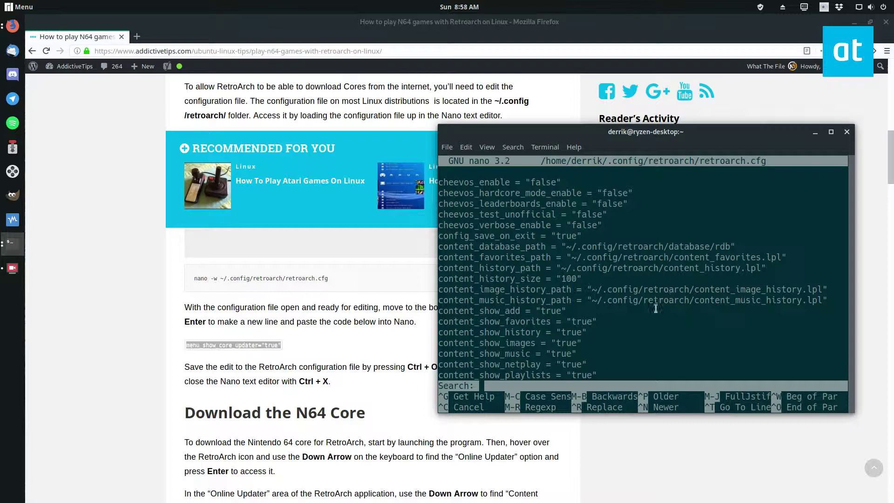
pyautogui.write('menu_show_core_updater="true"')
pyautogui.press('Return')
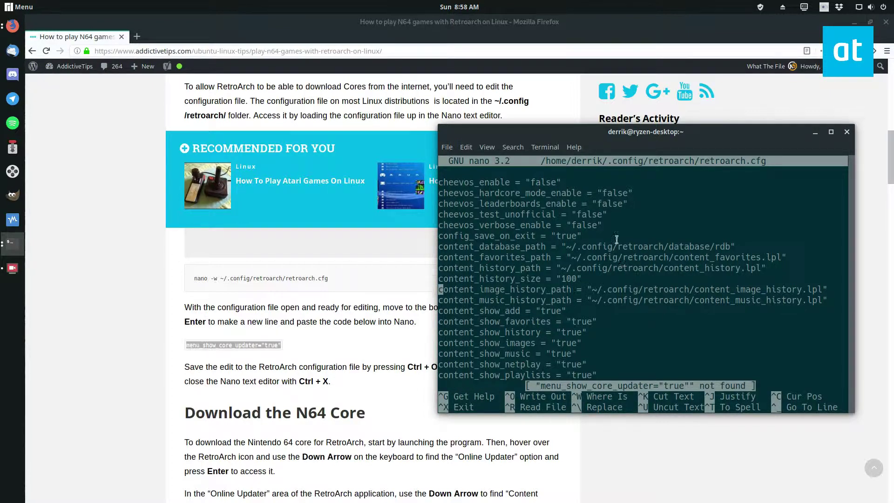
# - Add the line menu_show_core_updater="true" at the very end of retroarch.cfg
pyautogui.press('Down')
pyautogui.press('Down')
pyautogui.press('Down')
pyautogui.press('Down')
pyautogui.press('Down')
pyautogui.press('Down')
pyautogui.press('Down')
pyautogui.press('Down')
pyautogui.press('Down')
pyautogui.press('Down')
pyautogui.press('Down')
pyautogui.press('Down')
pyautogui.press('Down')
pyautogui.press('Down')
pyautogui.press('Down')
pyautogui.press('Down')
pyautogui.press('Down')
pyautogui.press('Down')
pyautogui.press('Down')
pyautogui.press('Down')
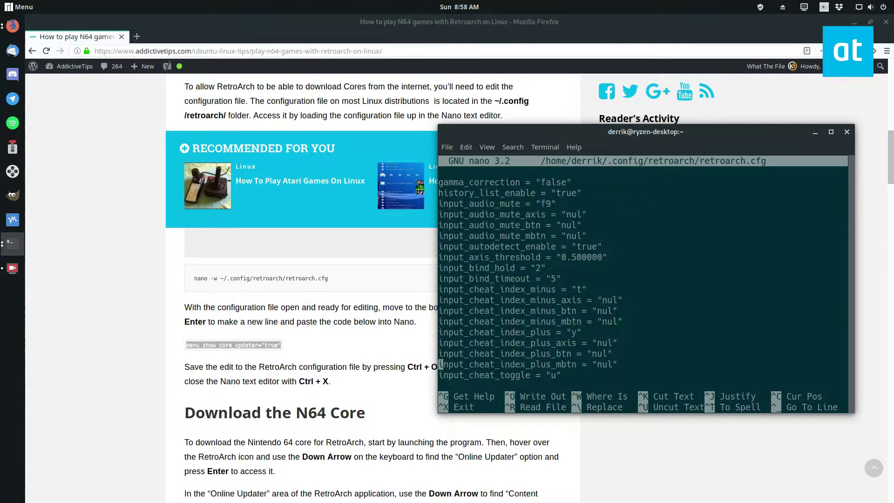
pyautogui.press('Down')
pyautogui.press('Down')
pyautogui.press('Down')
pyautogui.press('Down')
pyautogui.press('Down')
pyautogui.press('Down')
pyautogui.press('Down')
pyautogui.press('Down')
pyautogui.press('Down')
pyautogui.press('Down')
pyautogui.press('Down')
pyautogui.press('Down')
pyautogui.press('Down')
pyautogui.press('Down')
pyautogui.press('Down')
pyautogui.press('Down')
pyautogui.press('Down')
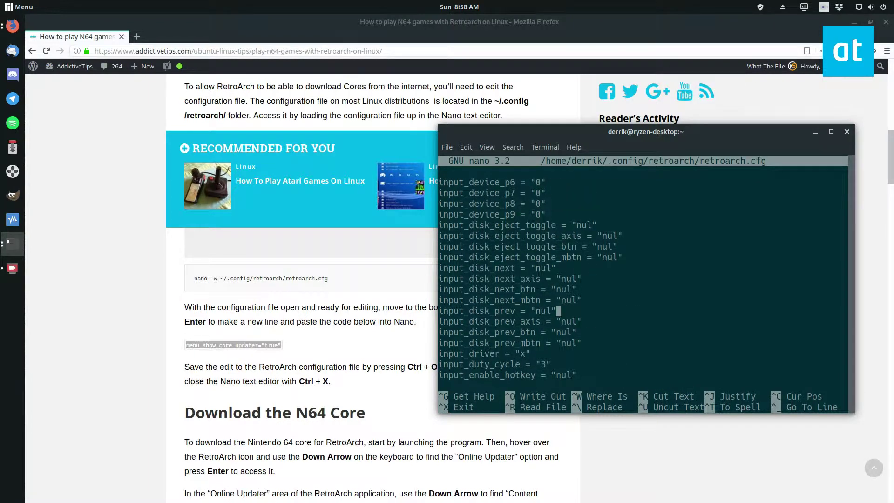
pyautogui.press('pagedown')
pyautogui.press('pagedown')
pyautogui.press('pagedown')
pyautogui.press('pagedown')
pyautogui.press('pagedown')
pyautogui.press('pagedown')
pyautogui.press('pagedown')
pyautogui.press('pagedown')
pyautogui.press('pagedown')
pyautogui.press('pagedown')
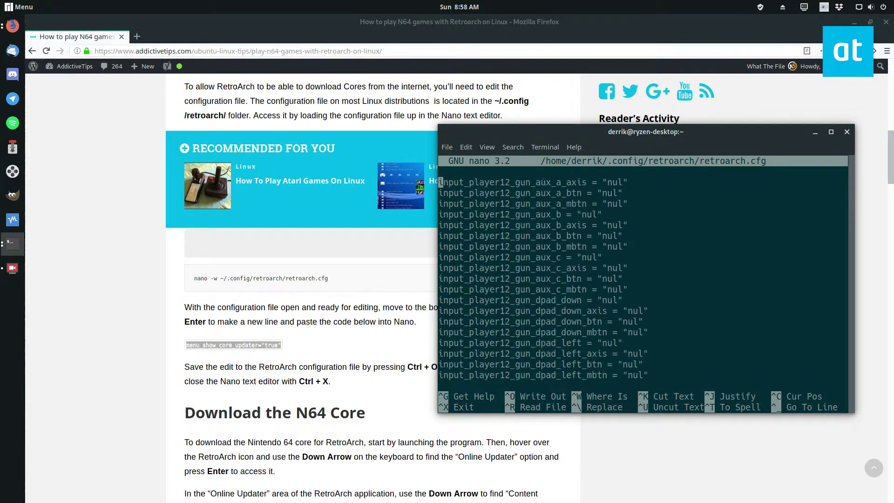
pyautogui.press('pageup')
pyautogui.press('pageup')
pyautogui.press('pageup')
pyautogui.press('pageup')
pyautogui.press('pageup')
pyautogui.press('pageup')
pyautogui.press('pageup')
pyautogui.press('pageup')
pyautogui.press('pageup')
pyautogui.press('pageup')
pyautogui.press('pageup')
pyautogui.press('pageup')
pyautogui.press('pageup')
pyautogui.press('pageup')
pyautogui.press('pageup')
pyautogui.press('pageup')
pyautogui.press('pageup')
pyautogui.press('pageup')
pyautogui.press('pageup')
pyautogui.press('pageup')
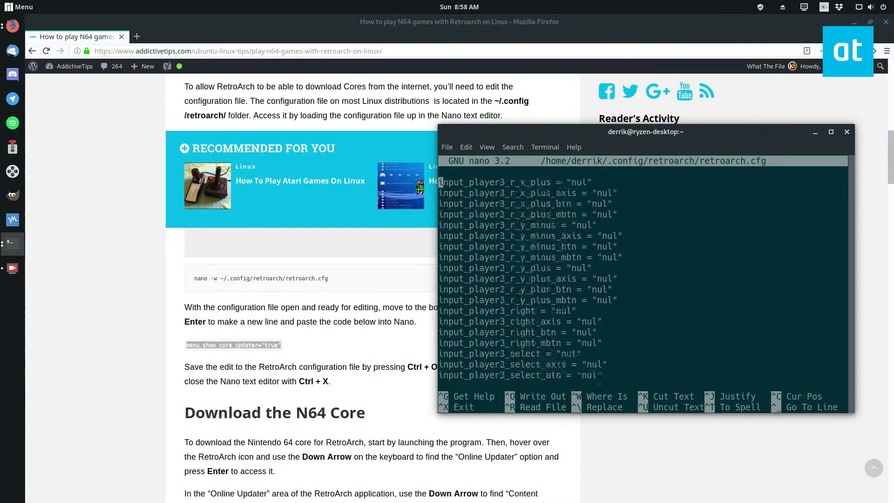
pyautogui.press('pagedown')
pyautogui.press('pagedown')
pyautogui.press('pagedown')
pyautogui.press('pagedown')
pyautogui.press('pagedown')
pyautogui.press('pagedown')
pyautogui.press('pagedown')
pyautogui.press('pagedown')
pyautogui.press('pagedown')
pyautogui.press('pagedown')
pyautogui.press('pagedown')
pyautogui.press('pagedown')
pyautogui.press('pagedown')
pyautogui.press('pagedown')
pyautogui.press('pagedown')
pyautogui.press('pagedown')
pyautogui.press('pagedown')
pyautogui.press('pagedown')
pyautogui.press('pagedown')
pyautogui.press('pagedown')
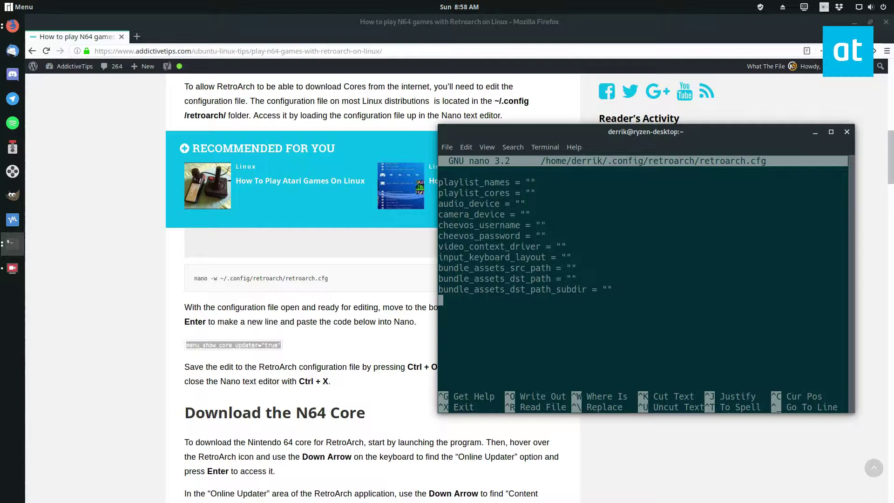
pyautogui.write('menu_show_core_updater="true"')
# - Save retroarch.cfg under its existing name and exit Nano
pyautogui.hotkey('ctrl', 'o')
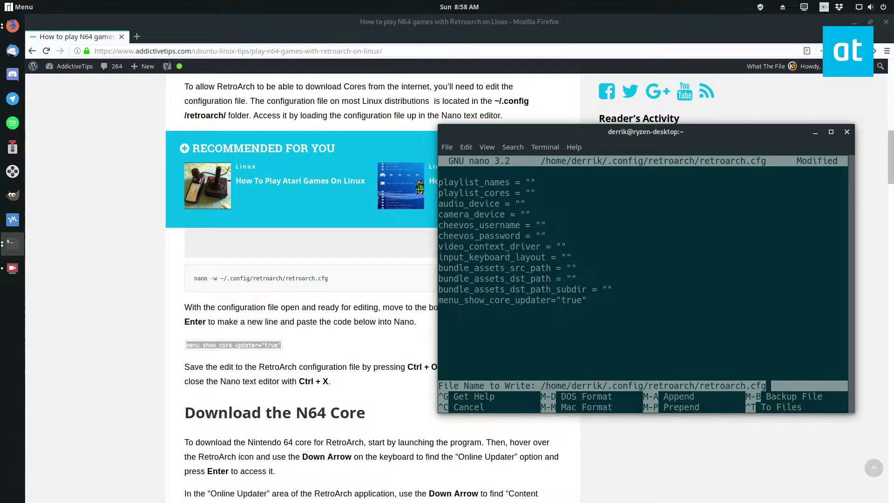
pyautogui.press('Return')
pyautogui.hotkey('ctrl', 'x')
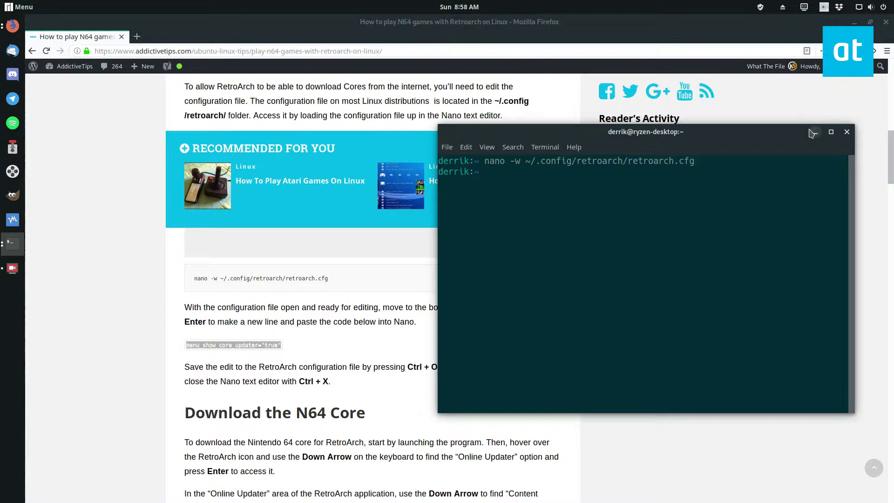
# - Find RetroArch among the installed applications and launch it
pyautogui.press('super')
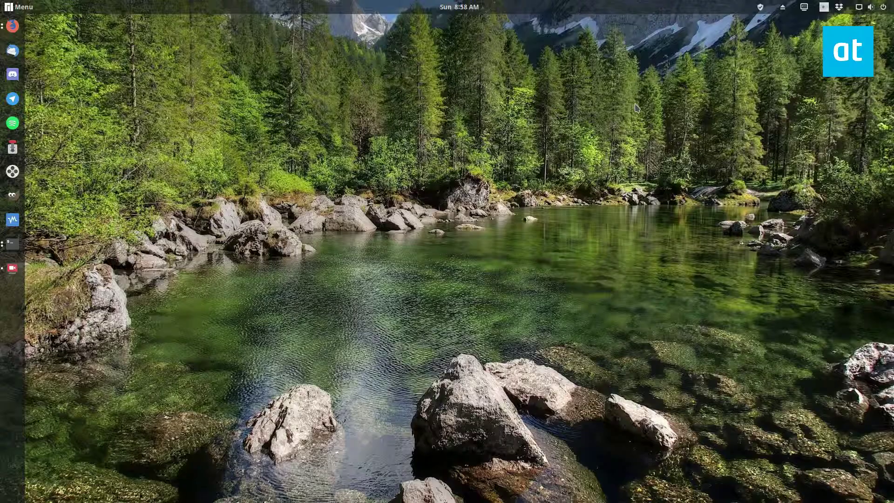
pyautogui.write('retr')
pyautogui.press('Return')
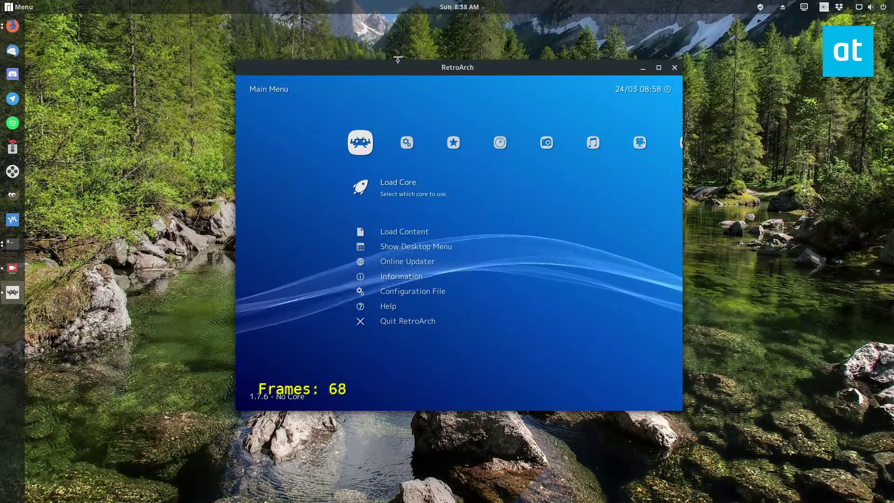
# - Open RetroArch's Load Core list and look through the available cores down to Nintendo 64 (Mupen64Plus)
pyautogui.press('Down')
pyautogui.press('Down')
pyautogui.press('Up')
pyautogui.press('Up')
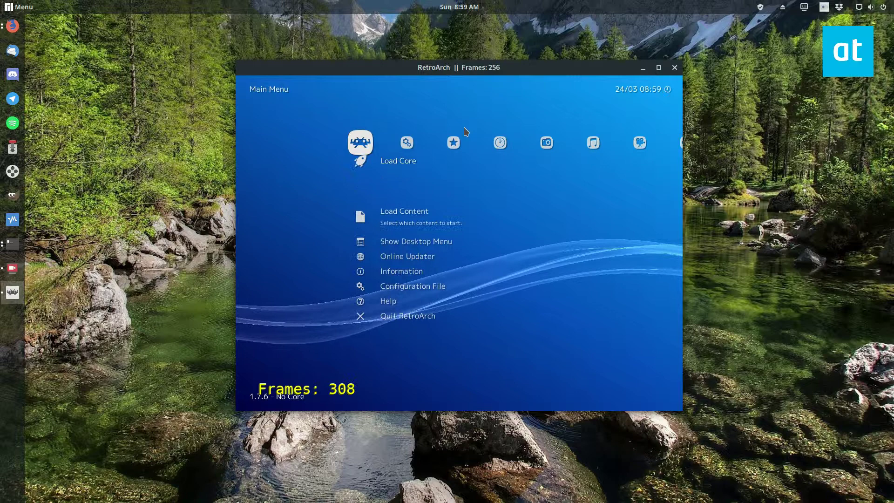
pyautogui.press('Return')
pyautogui.press('Down')
pyautogui.press('Down')
pyautogui.press('Down')
pyautogui.press('Down')
pyautogui.press('Down')
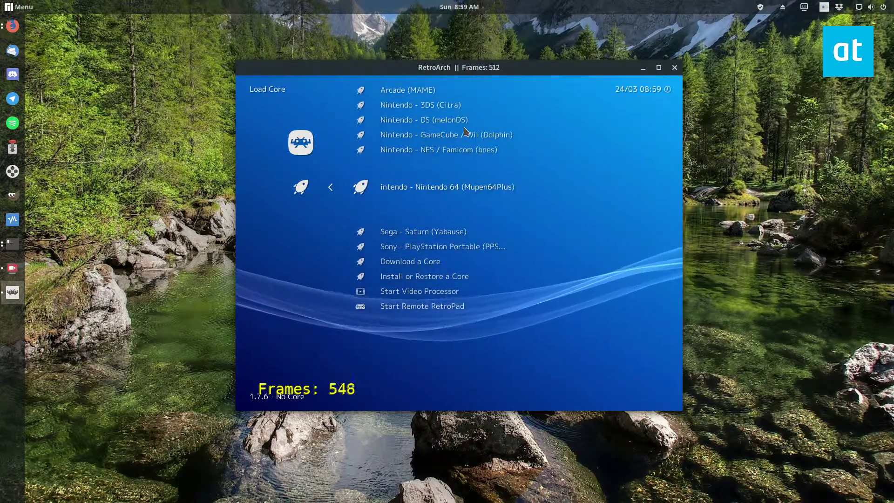
pyautogui.press('Up')
pyautogui.press('Up')
pyautogui.press('Up')
pyautogui.press('Up')
pyautogui.press('Up')
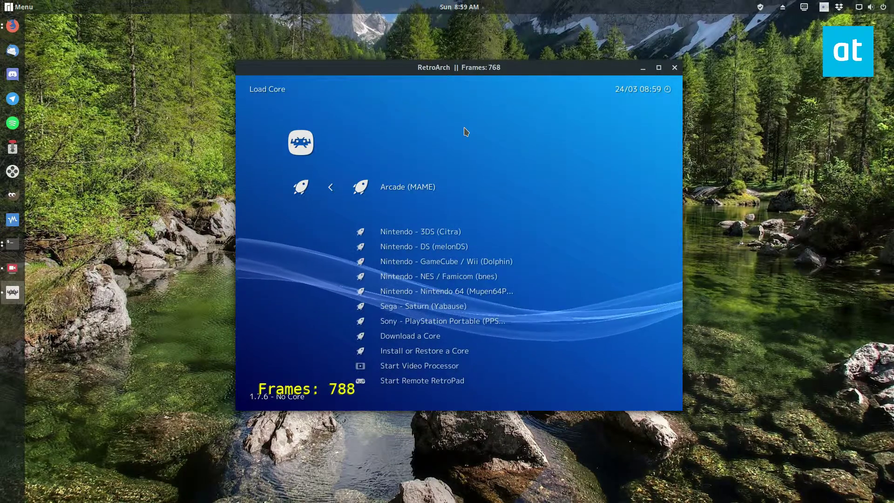
# - Look through the remaining entries of the Load Core list and return to the main menu
pyautogui.press('Down')
pyautogui.press('Down')
pyautogui.press('Down')
pyautogui.press('Down')
pyautogui.press('Down')
pyautogui.press('Down')
pyautogui.press('Down')
pyautogui.press('Down')
pyautogui.press('Up')
pyautogui.press('BackSpace')
# - Look through the top-level categories from Settings to Video and return to the Main Menu
pyautogui.press('Right')
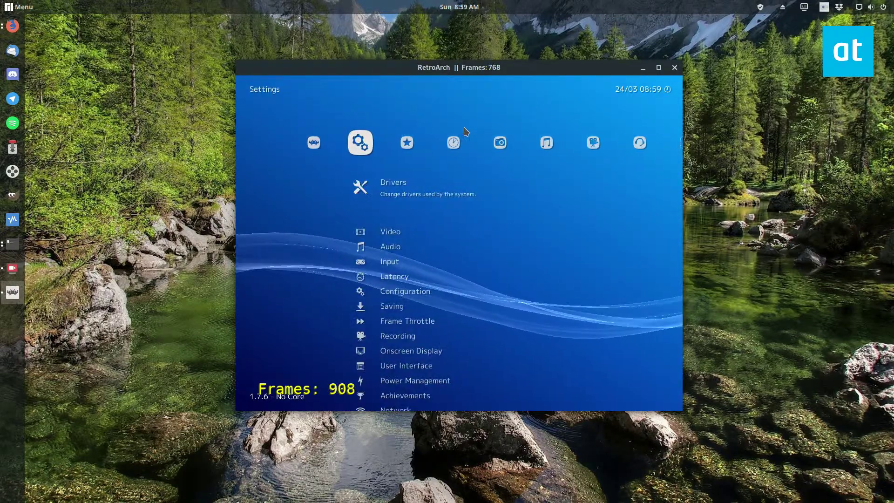
pyautogui.press('Down')
pyautogui.press('Up')
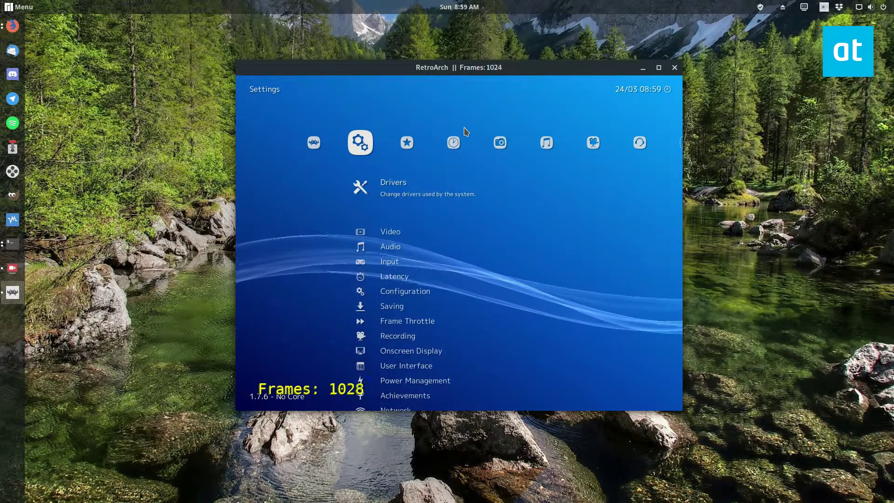
pyautogui.press('Right')
pyautogui.press('Right')
pyautogui.press('Right')
pyautogui.press('Right')
pyautogui.press('Right')
pyautogui.press('Right')
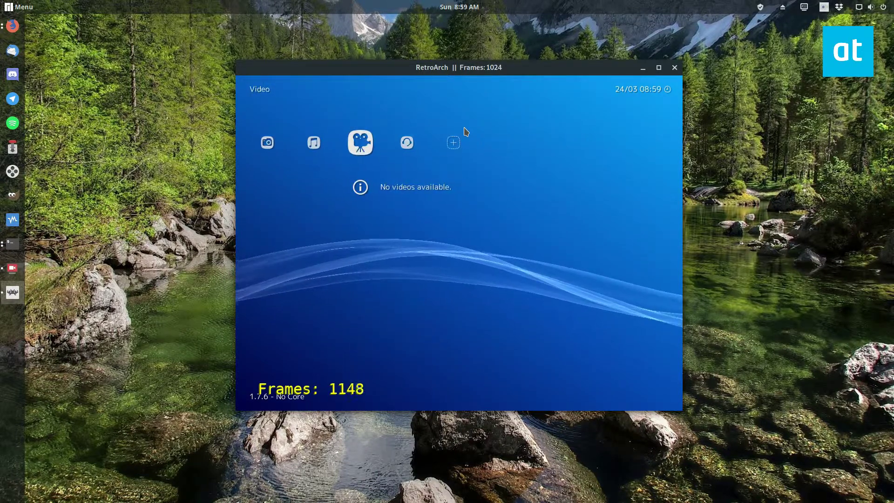
pyautogui.press('Left')
pyautogui.press('Left')
pyautogui.press('Left')
pyautogui.press('Left')
pyautogui.press('Left')
pyautogui.press('Left')
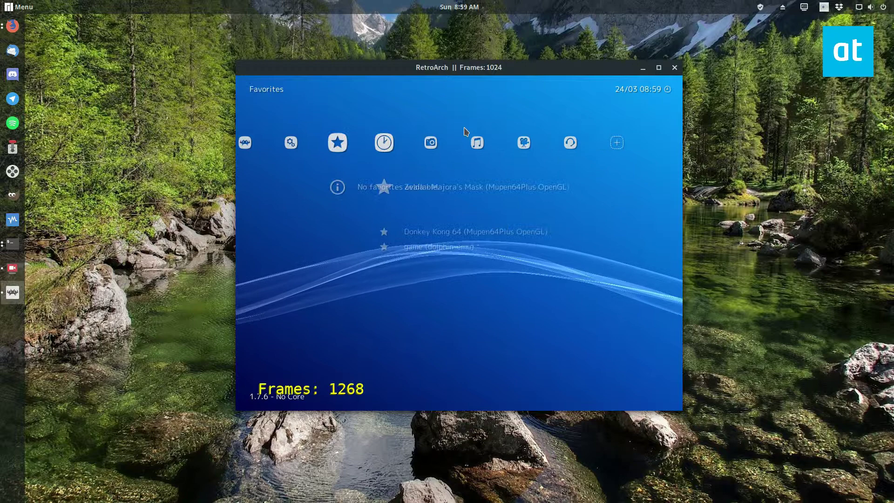
pyautogui.press('Left')
# - Open the Online Updater and look through its entries down to Content Downloader
pyautogui.press('Down')
pyautogui.press('Down')
pyautogui.press('Down')
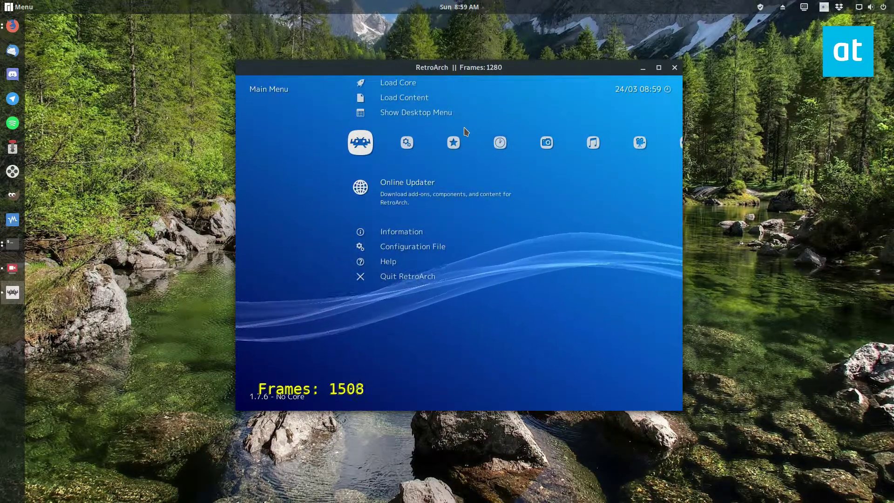
pyautogui.press('Return')
pyautogui.press('Down')
pyautogui.press('Down')
pyautogui.press('Down')
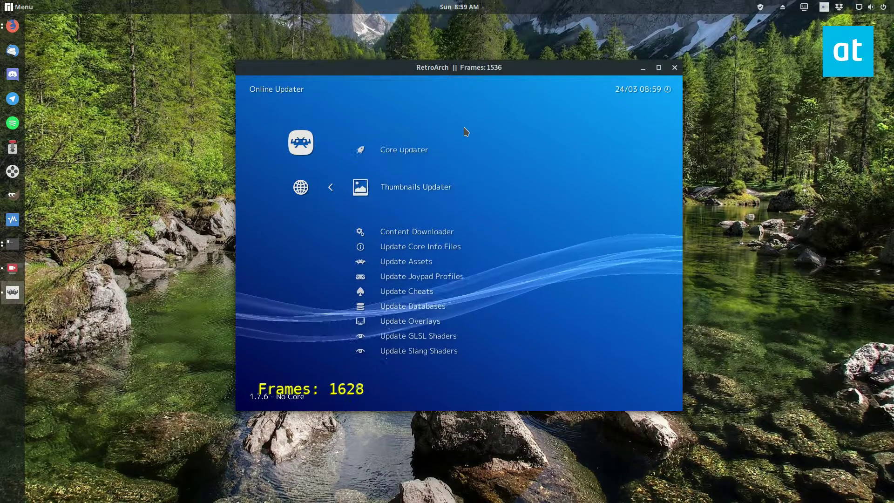
pyautogui.press('Up')
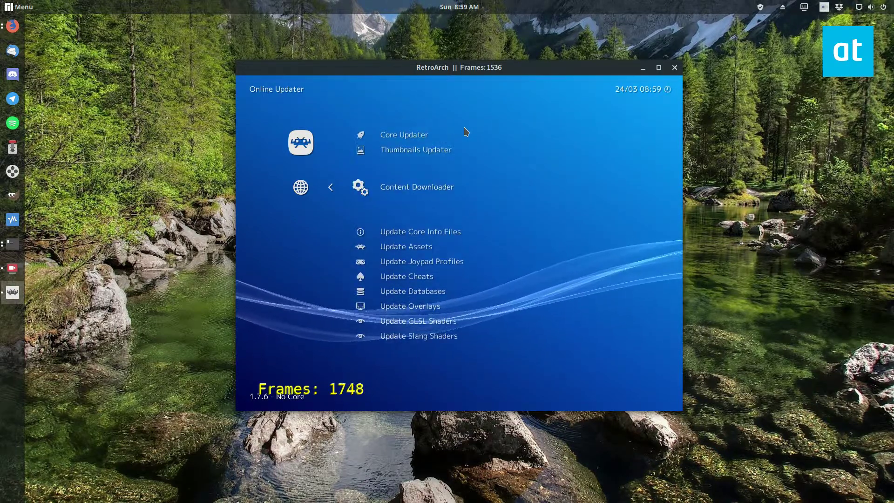
# - Browse the Content Downloader's systems and view the content offered for Nintendo - Nintendo 64
pyautogui.press('Return')
pyautogui.press('Down')
pyautogui.press('Down')
pyautogui.press('Down')
pyautogui.press('Down')
pyautogui.press('Down')
pyautogui.press('Down')
pyautogui.press('Down')
pyautogui.press('Down')
pyautogui.press('Down')
pyautogui.press('Down')
pyautogui.press('Down')
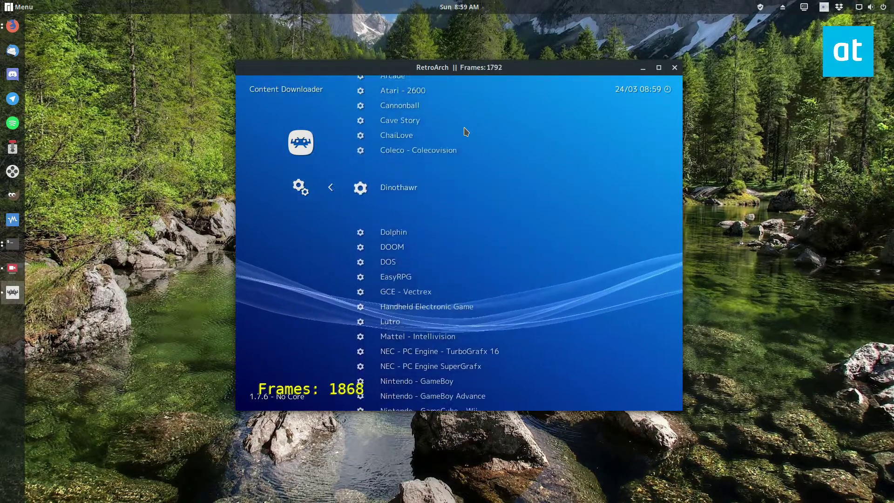
pyautogui.press('Down')
pyautogui.press('Down')
pyautogui.press('Down')
pyautogui.press('Down')
pyautogui.press('Down')
pyautogui.press('Down')
pyautogui.press('Down')
pyautogui.press('Down')
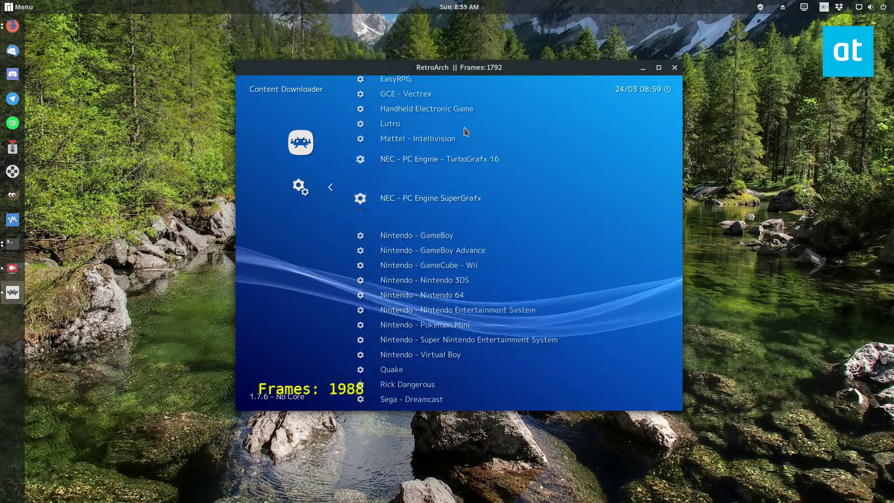
pyautogui.press('Down')
pyautogui.press('Down')
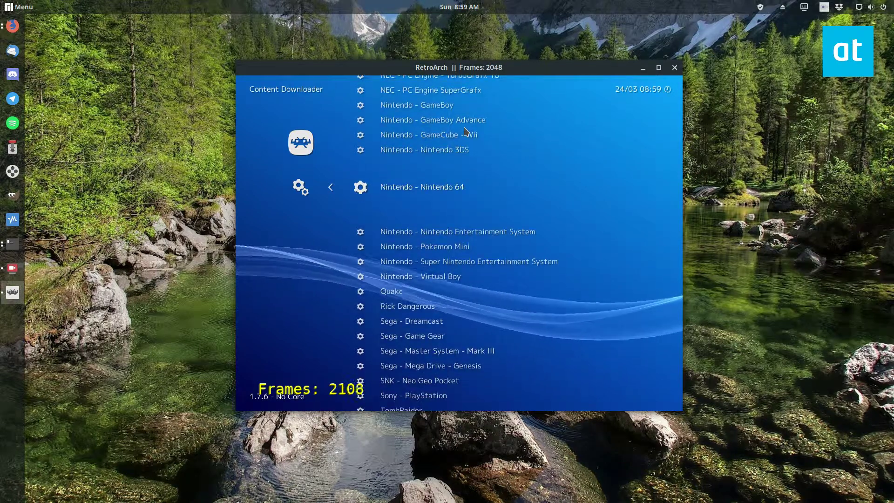
pyautogui.press('Return')
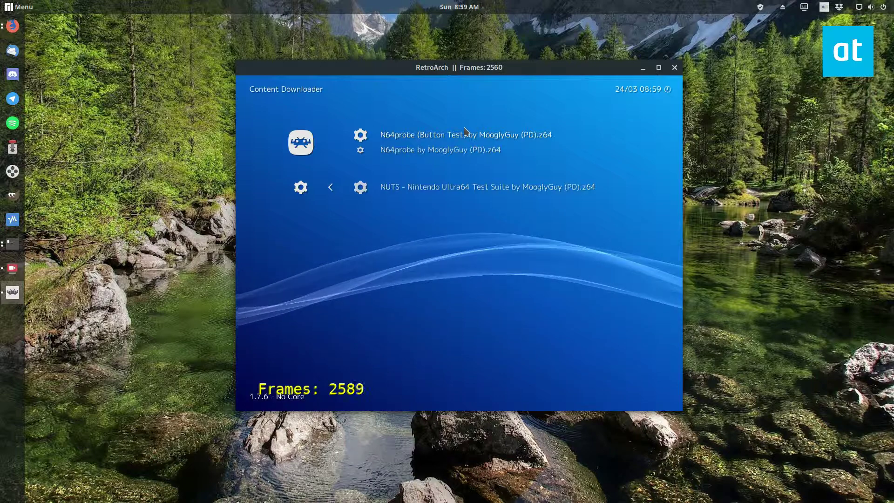
pyautogui.press('Return')
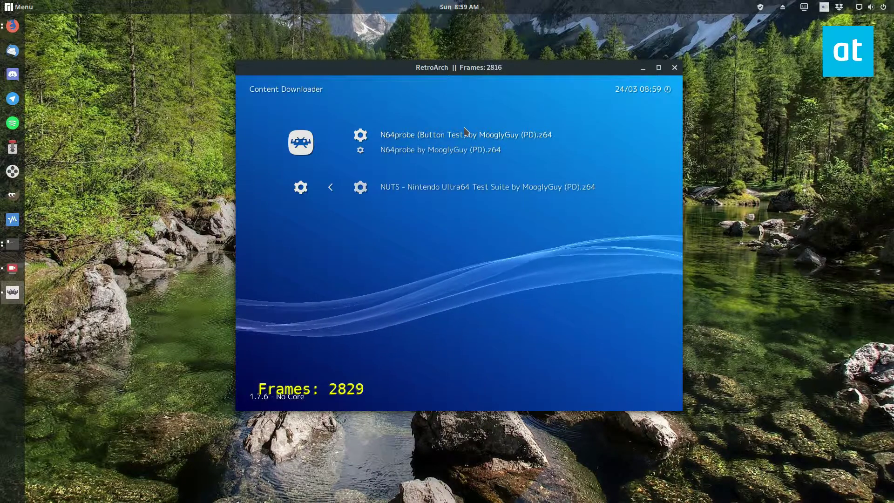
# - Return to the Main Menu and load the Nintendo - Nintendo 64 (Mupen64Plus) core
pyautogui.press('BackSpace')
pyautogui.press('BackSpace')
pyautogui.press('Up')
pyautogui.press('Up')
pyautogui.press('Up')
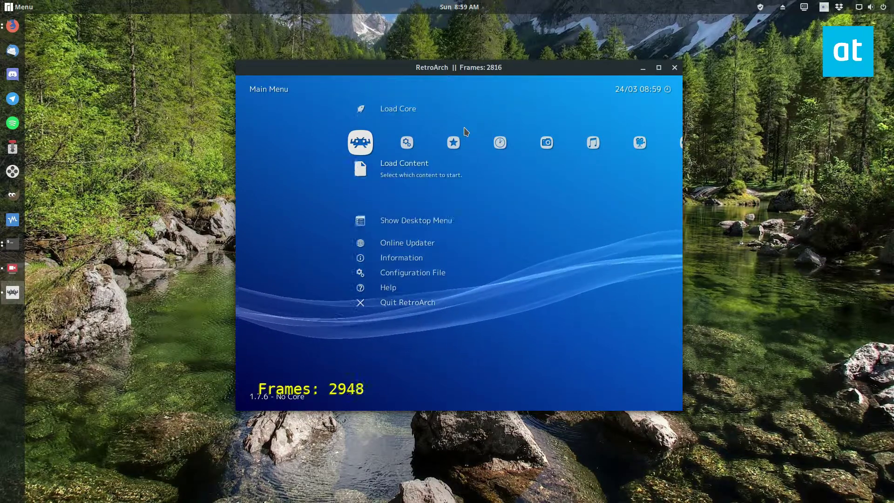
pyautogui.press('Return')
pyautogui.press('Down')
pyautogui.press('Down')
pyautogui.press('Down')
pyautogui.press('Down')
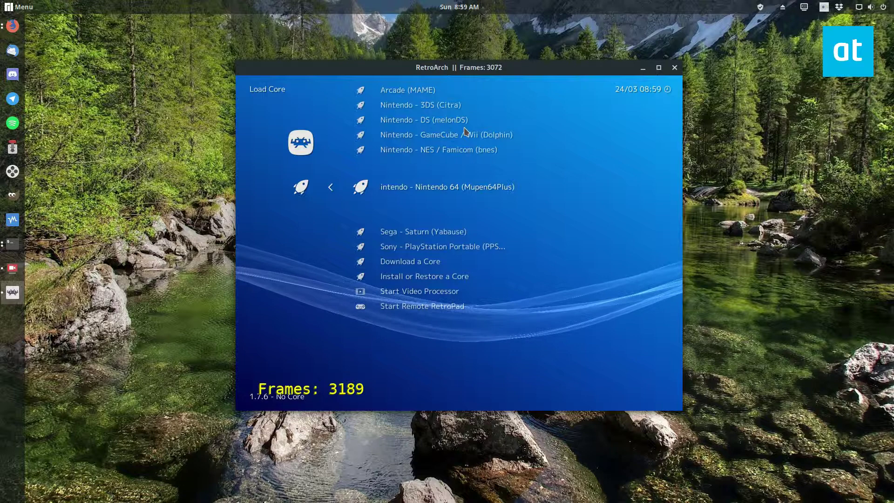
pyautogui.press('Return')
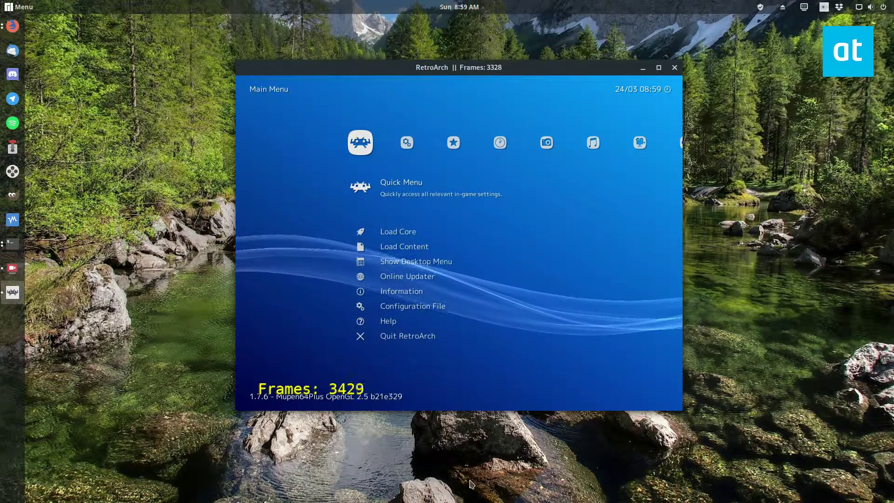
# - Check the History of played games and go back to the Main Menu
pyautogui.press('Right')
pyautogui.press('Right')
pyautogui.press('Right')
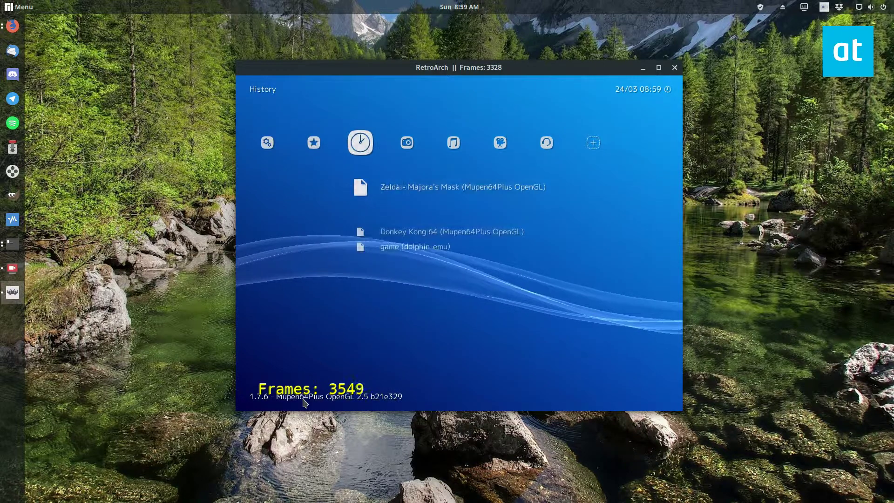
pyautogui.press('Left')
pyautogui.press('Left')
pyautogui.press('Left')
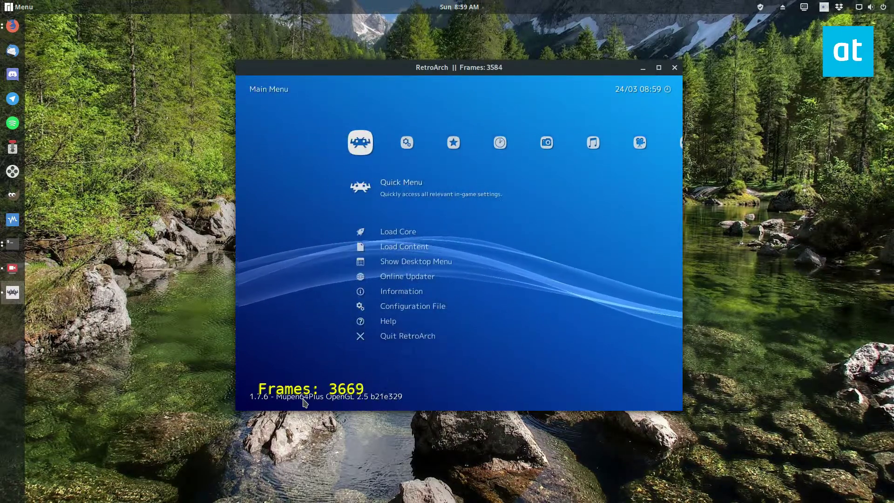
# - Open Load Content, view the scanning options under Collections, and return to the Load Content list
pyautogui.press('Down')
pyautogui.press('Return')
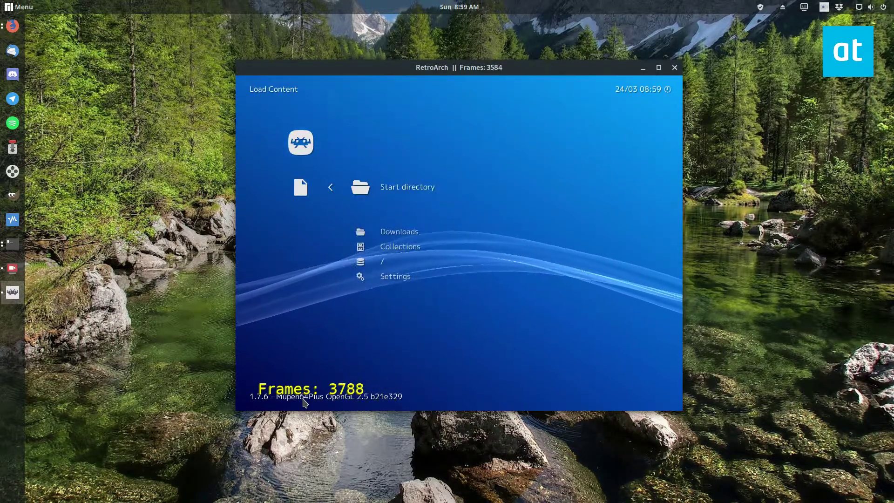
pyautogui.press('Down')
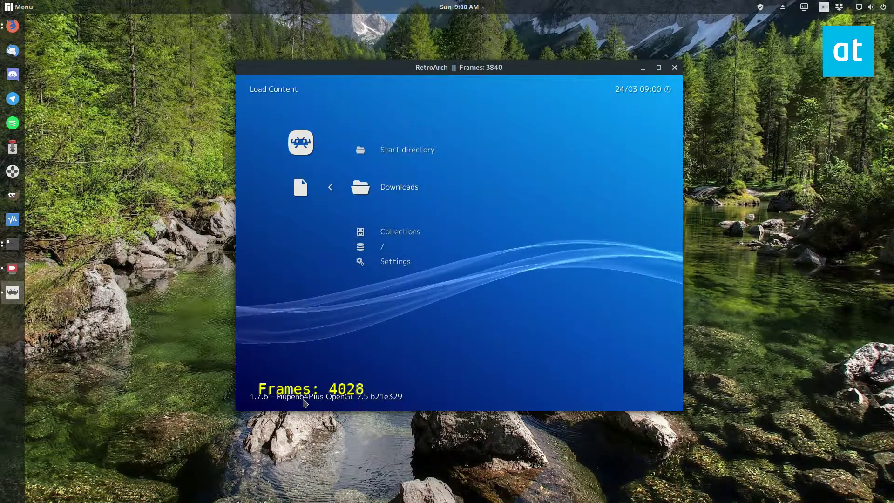
pyautogui.press('Down')
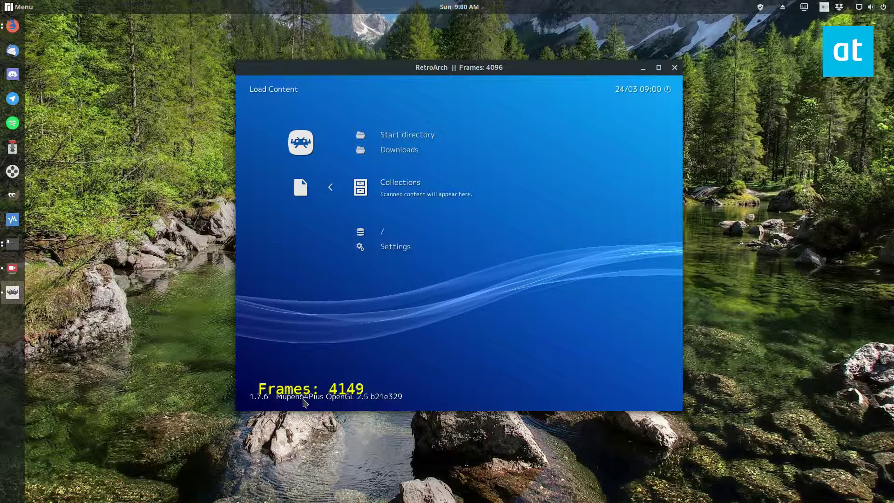
pyautogui.press('Return')
pyautogui.press('Down')
pyautogui.press('Down')
pyautogui.press('Up')
pyautogui.press('Up')
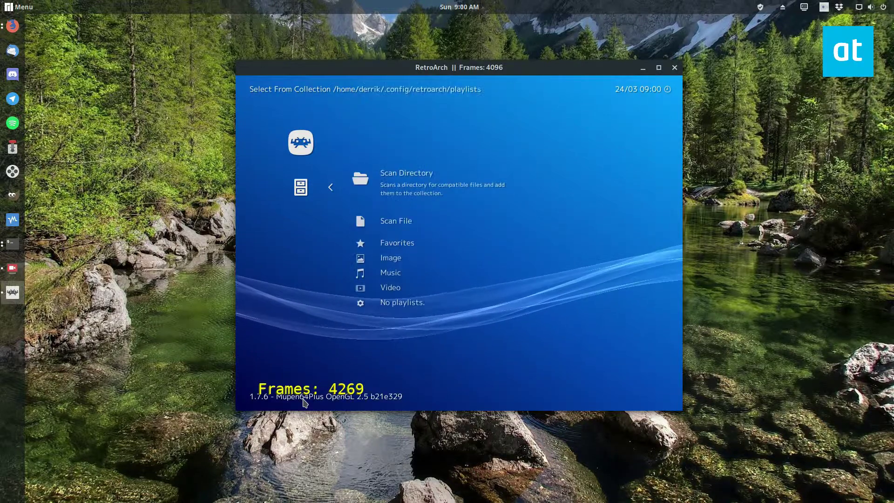
pyautogui.press('BackSpace')
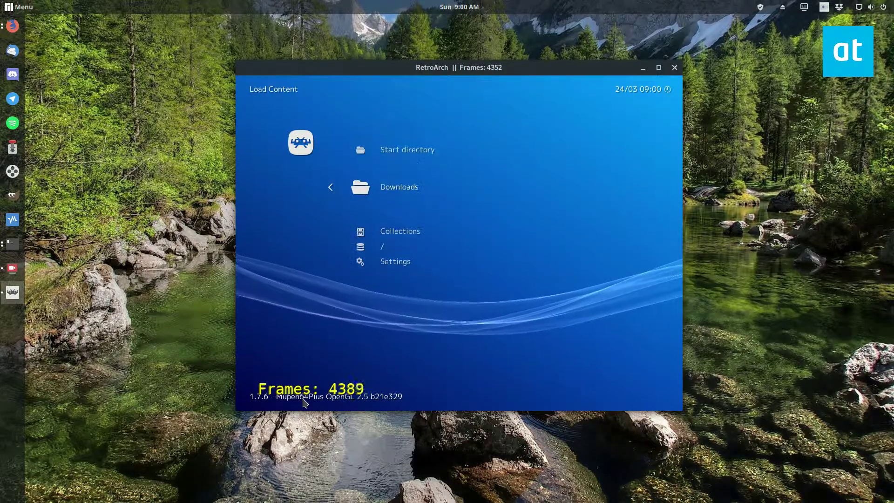
# - Browse the file system from the root directory (/) through home to the user's home folder
pyautogui.press('Down')
pyautogui.press('Down')
pyautogui.press('Down')
pyautogui.press('Return')
pyautogui.press('Down')
pyautogui.press('Down')
pyautogui.press('Down')
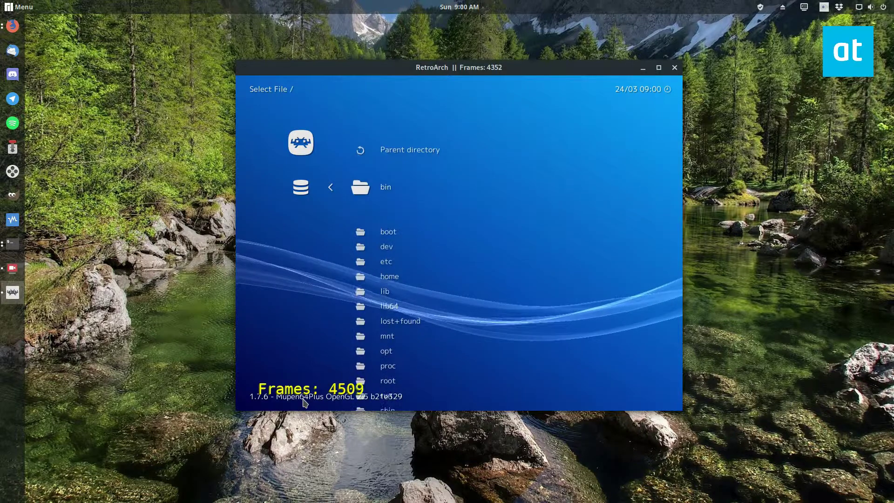
pyautogui.press('Down')
pyautogui.press('Return')
pyautogui.press('Down')
pyautogui.press('Return')
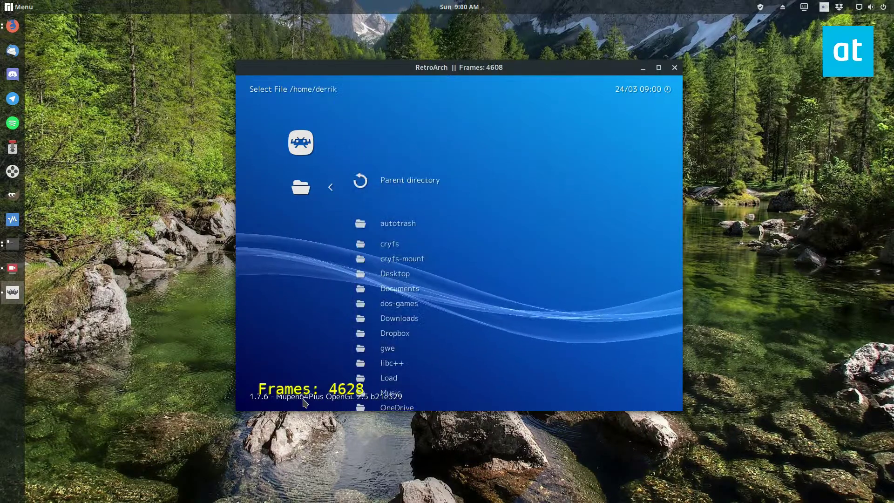
# - Open the Dropbox folder inside the user's home folder
pyautogui.press('Down')
pyautogui.press('Down')
pyautogui.press('Down')
pyautogui.press('Down')
pyautogui.press('Down')
pyautogui.press('Down')
pyautogui.press('Down')
pyautogui.press('Down')
pyautogui.press('Return')
# - Open the Emulators folder in Dropbox and enter its N64 ROMS subfolder
pyautogui.press('Down')
pyautogui.press('Down')
pyautogui.press('Down')
pyautogui.press('Down')
pyautogui.press('Down')
pyautogui.press('Down')
pyautogui.press('Down')
pyautogui.press('Down')
pyautogui.press('Down')
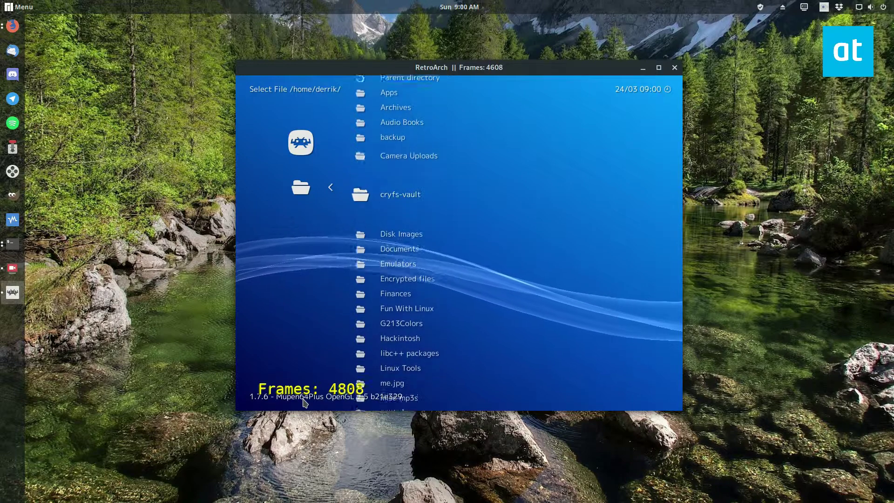
pyautogui.press('Return')
pyautogui.press('Down')
pyautogui.press('Down')
pyautogui.press('Return')
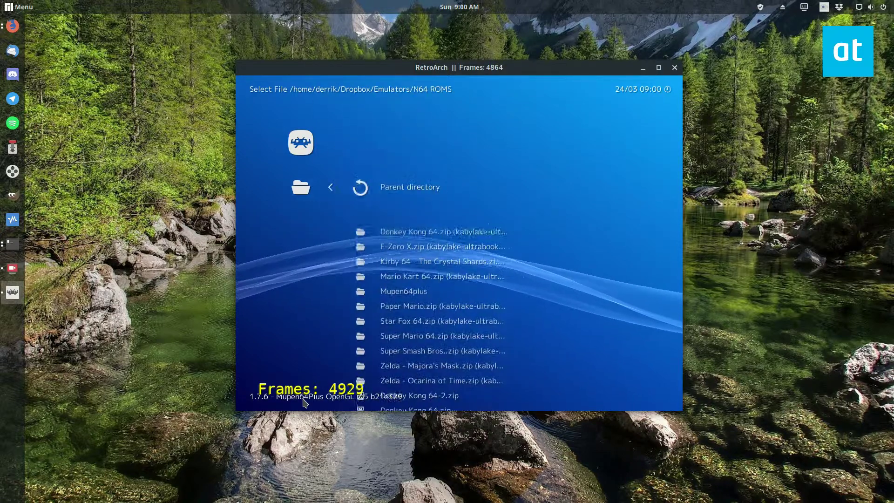
pyautogui.press('Down')
pyautogui.press('Down')
pyautogui.press('Down')
pyautogui.press('Up')
pyautogui.press('Return')
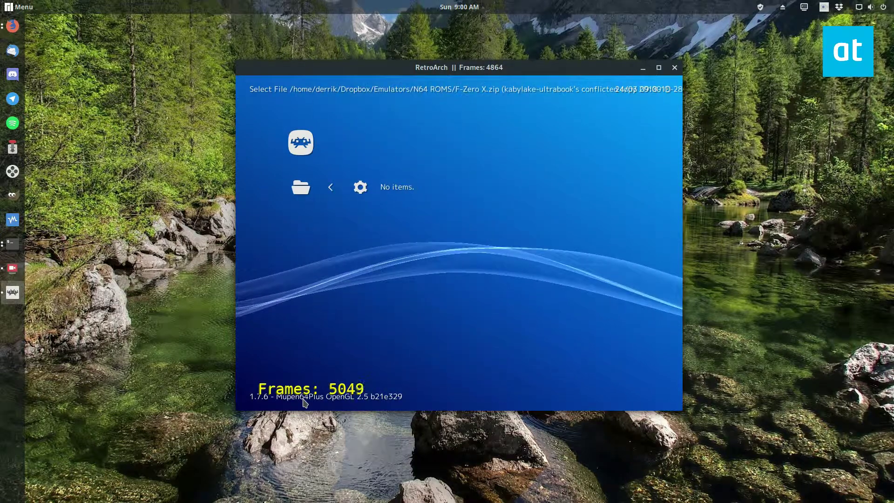
pyautogui.press('BackSpace')
# - Launch F-Zero X by loading the archive F-Zero X-2.zip from the N64 ROMS folder
pyautogui.press('Down')
pyautogui.press('Down')
pyautogui.press('Down')
pyautogui.press('Down')
pyautogui.press('Down')
pyautogui.press('Down')
pyautogui.press('Down')
pyautogui.press('Down')
pyautogui.press('Down')
pyautogui.press('Down')
pyautogui.press('Down')
pyautogui.press('Down')
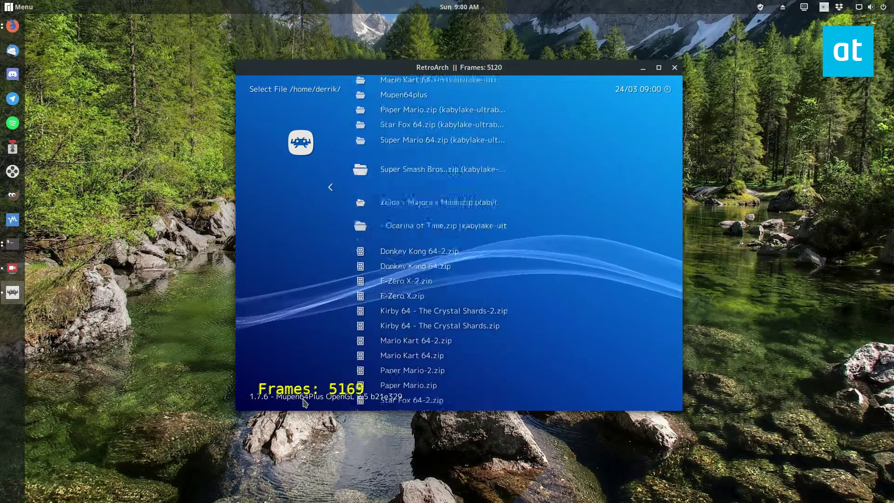
pyautogui.press('Return')
pyautogui.press('Down')
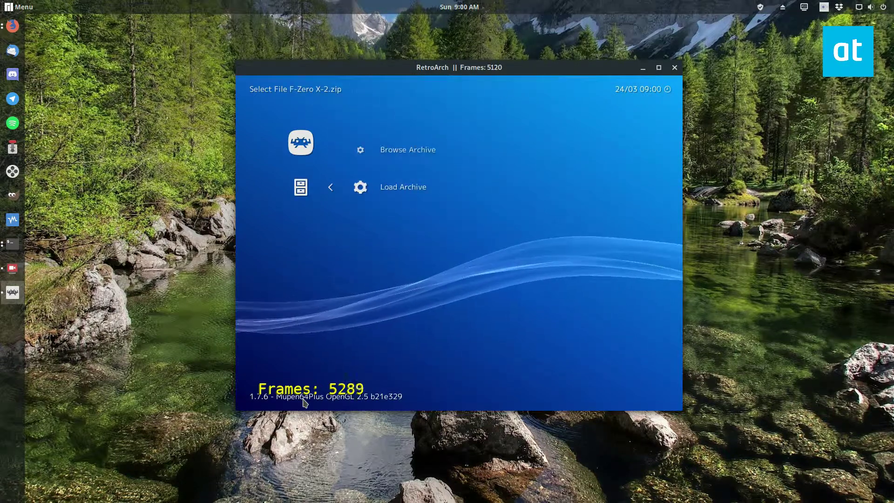
pyautogui.press('Return')
pyautogui.press('Down')
pyautogui.press('Up')
pyautogui.press('Return')
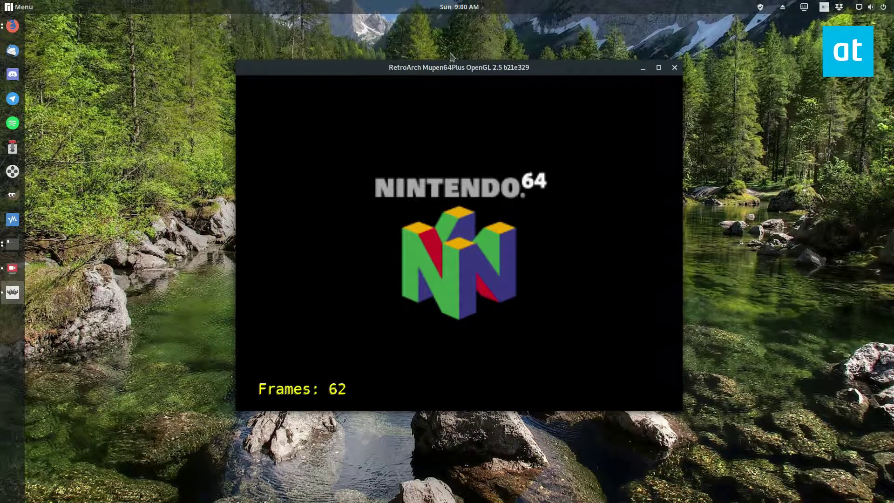
# - Move the running game's window slightly up and to the left on the desktop
pyautogui.rightClick(4, 287)
pyautogui.click(160, 173)
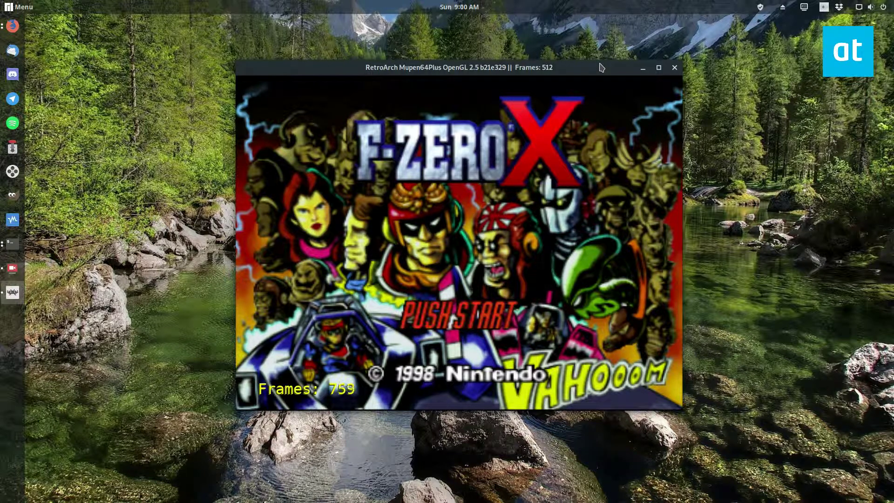
pyautogui.moveTo(557, 70); pyautogui.dragTo(553, 62)
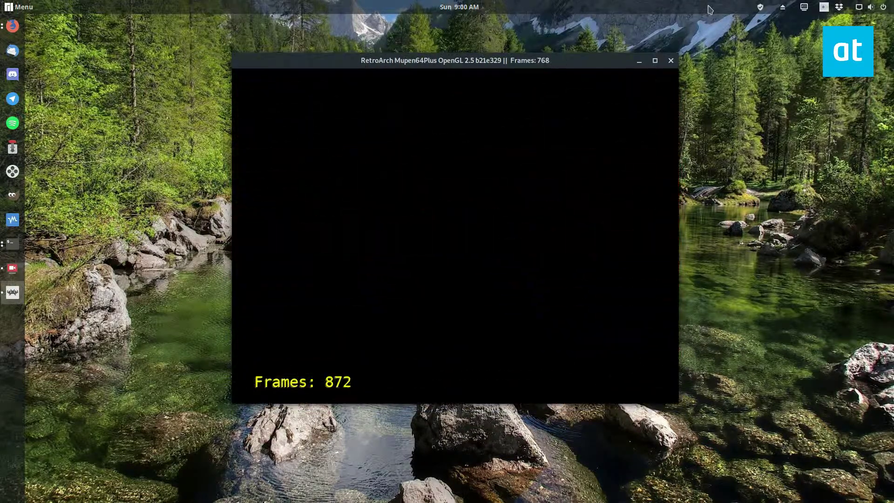